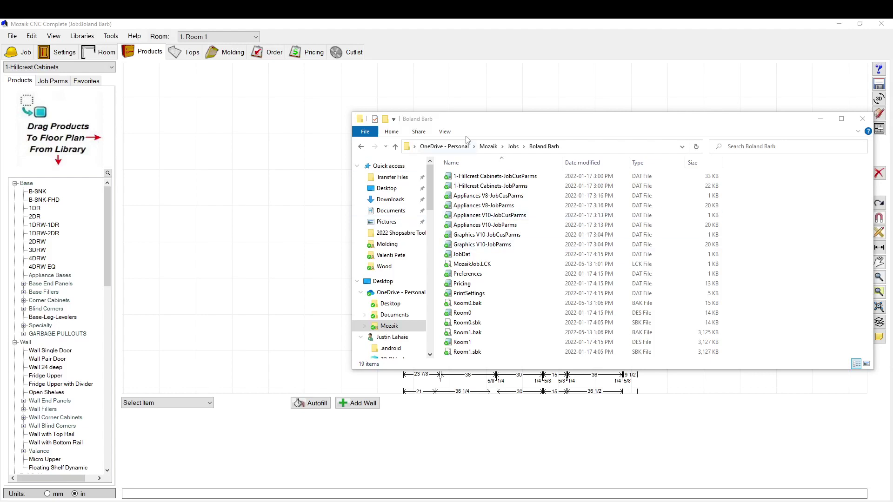
# Bring the Mozaik window in front of Explorer so the U-shaped Room 1 floor plan shows fully.
pyautogui.click(231, 115)
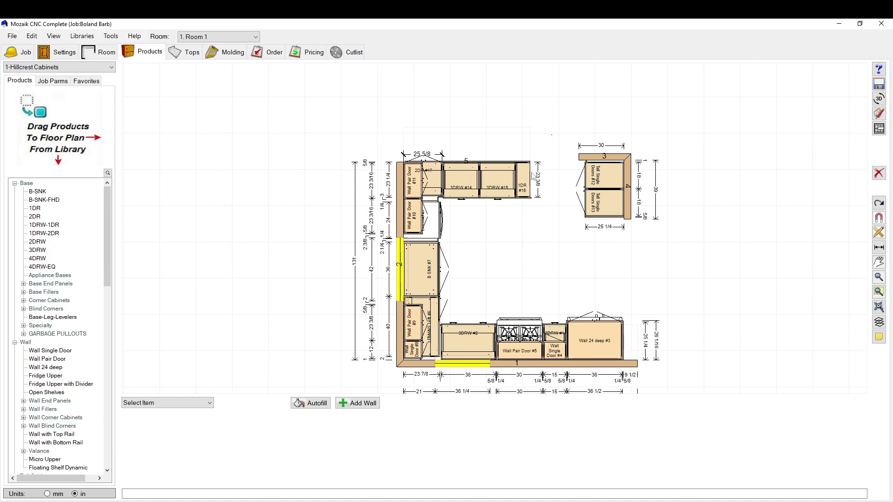
# Box-select the upper wall cabinets, deselect them, and return to the Boland Barb folder.
pyautogui.moveTo(553, 134); pyautogui.dragTo(402, 240)
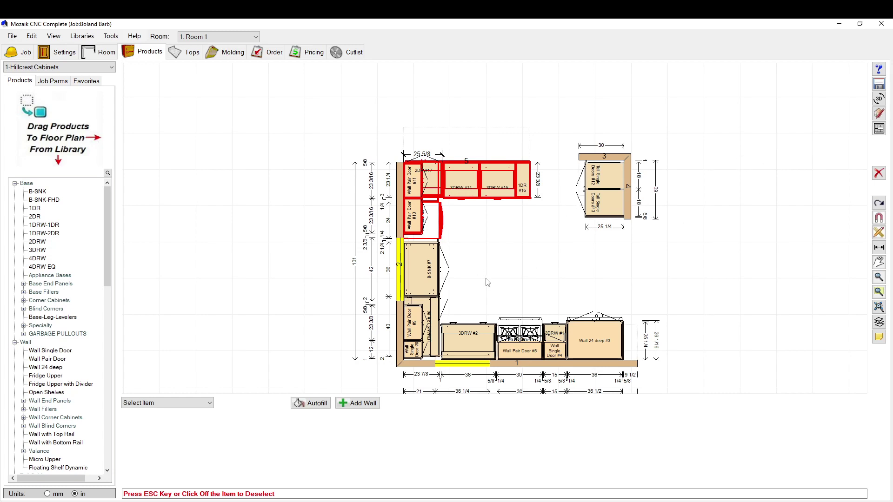
pyautogui.click(278, 180)
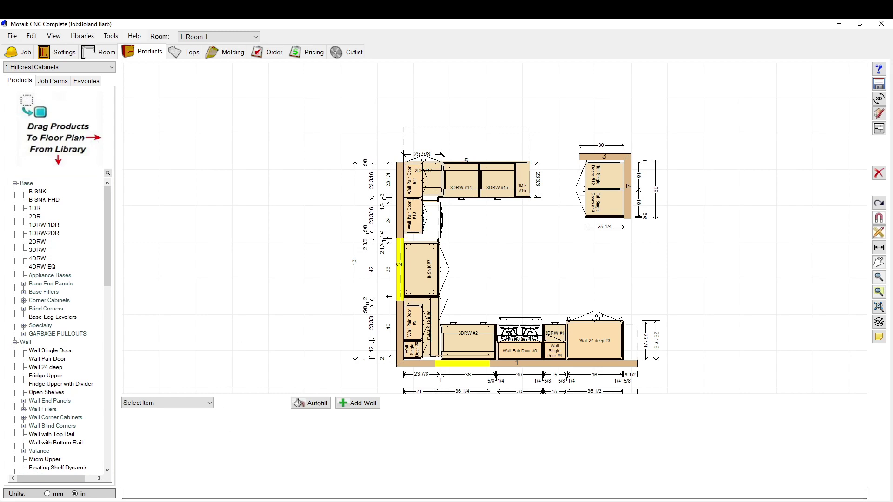
pyautogui.hotkey('alt', 'Tab')
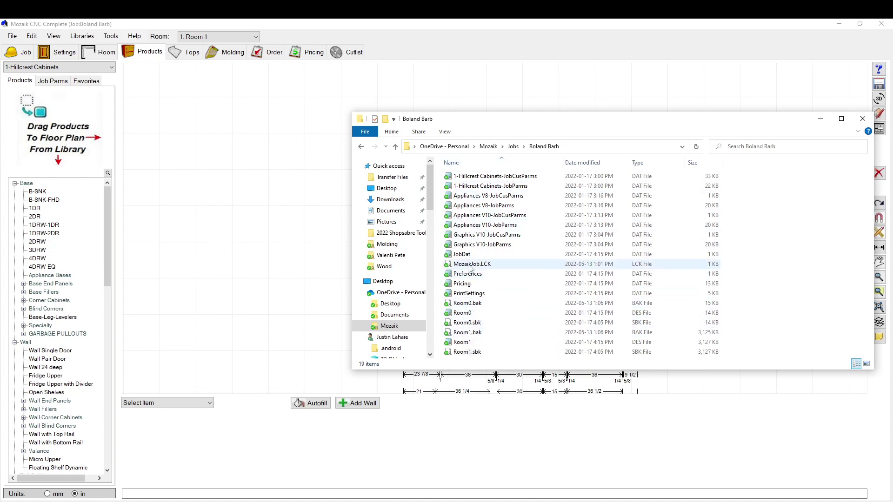
pyautogui.moveTo(474, 269)
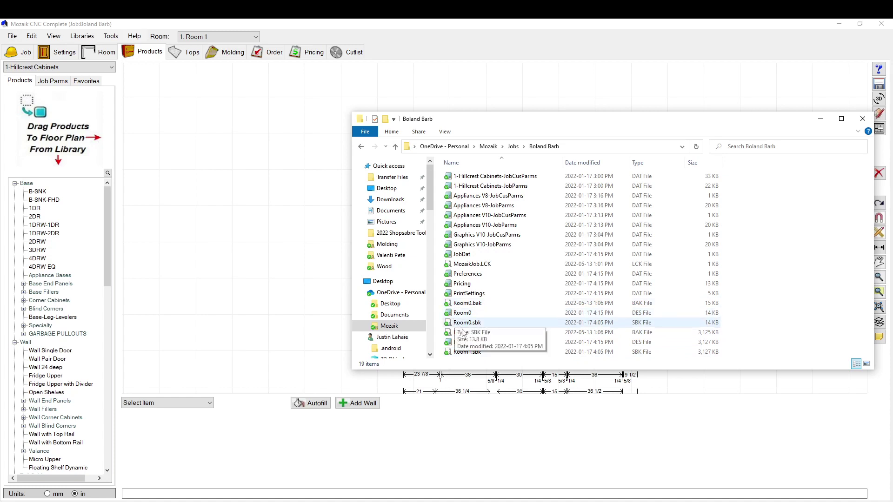
pyautogui.moveTo(463, 338)
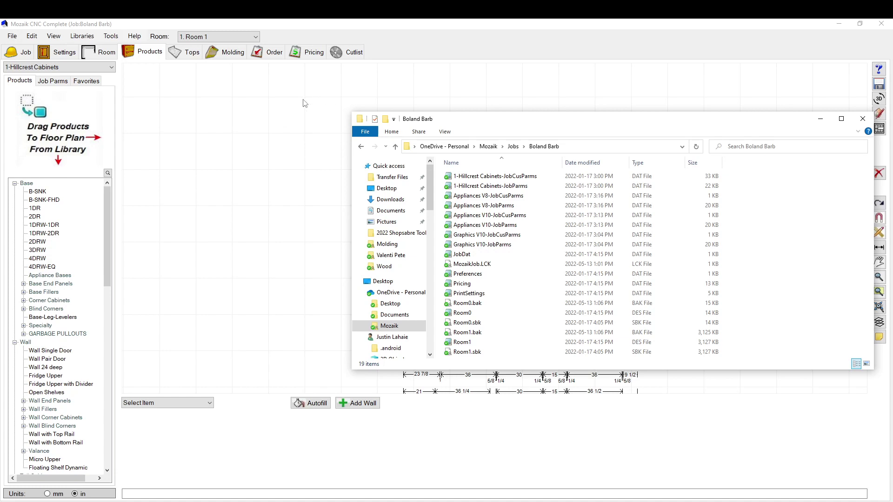
pyautogui.click(498, 311)
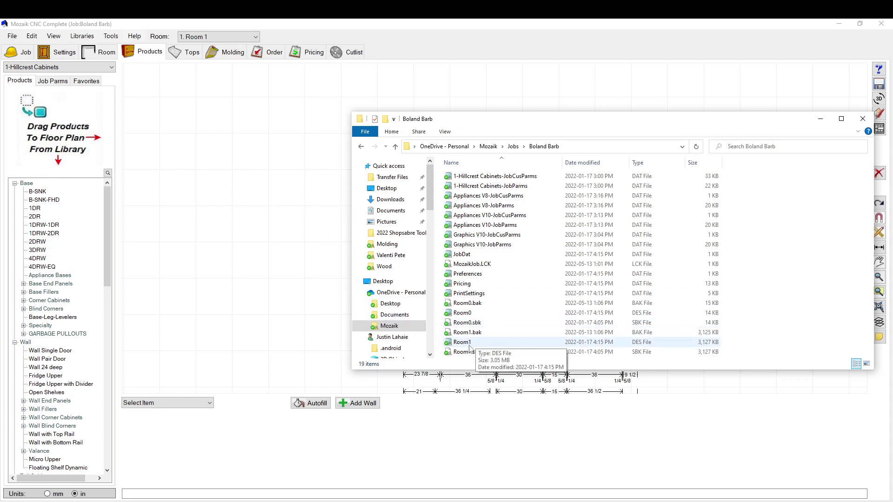
# Delete the wall cabinets in the kitchen's top-left corner and save the job.
pyautogui.click(246, 174)
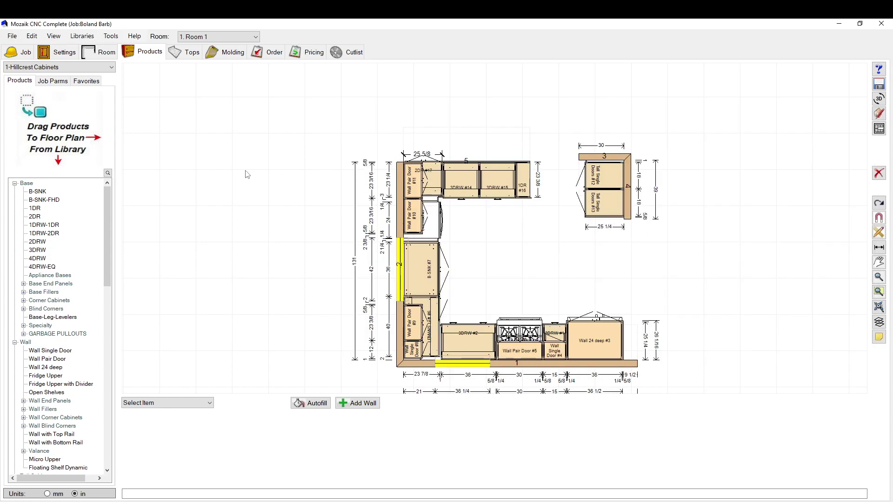
pyautogui.moveTo(576, 115); pyautogui.dragTo(437, 257)
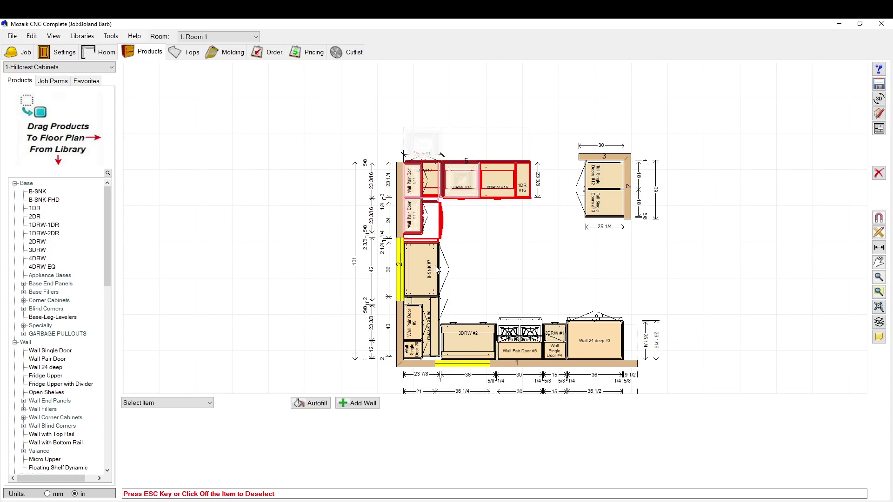
pyautogui.press('Delete')
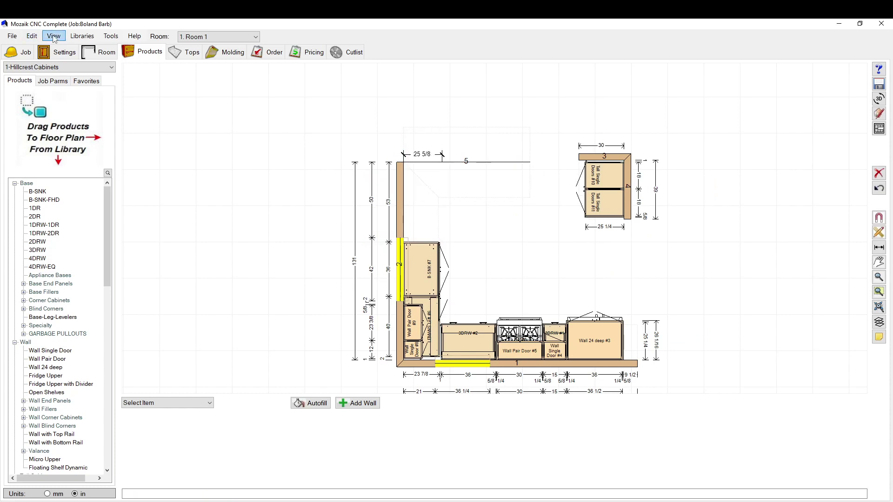
pyautogui.click(12, 35)
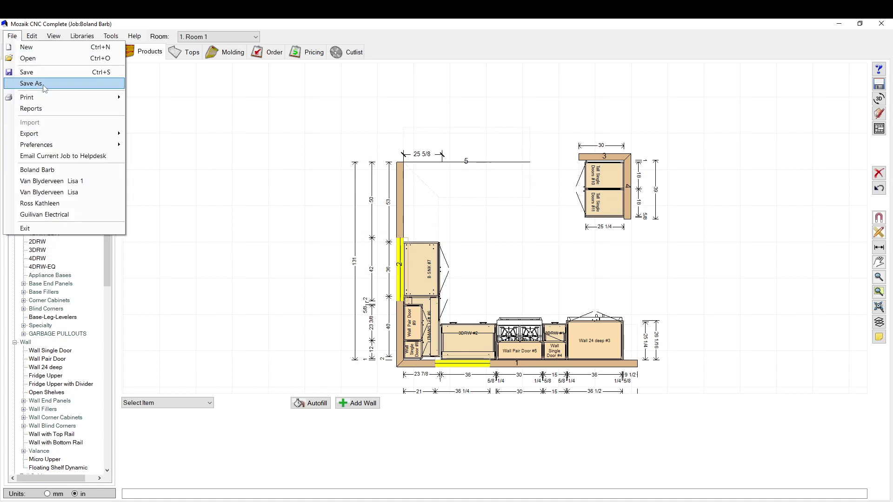
pyautogui.click(38, 72)
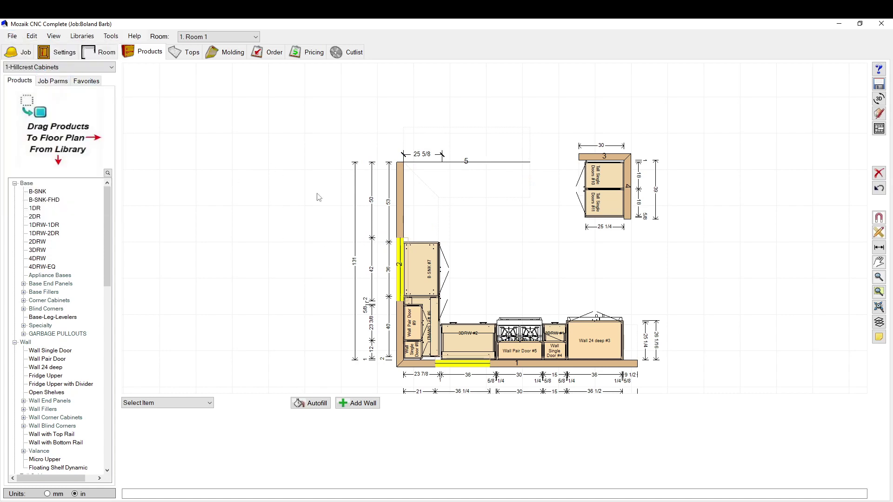
# Switch to File Explorer and close Mozaik so the job's MozaikJob.LCK lock is released.
pyautogui.hotkey('alt', 'Tab')
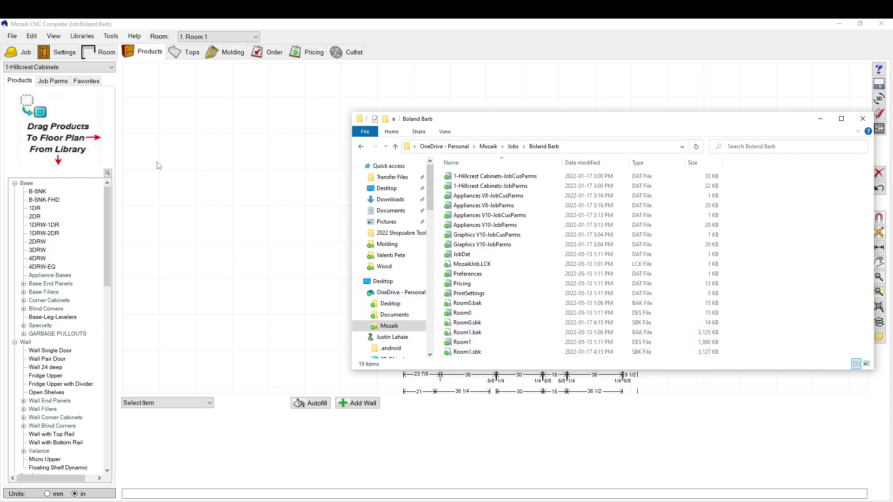
pyautogui.click(881, 25)
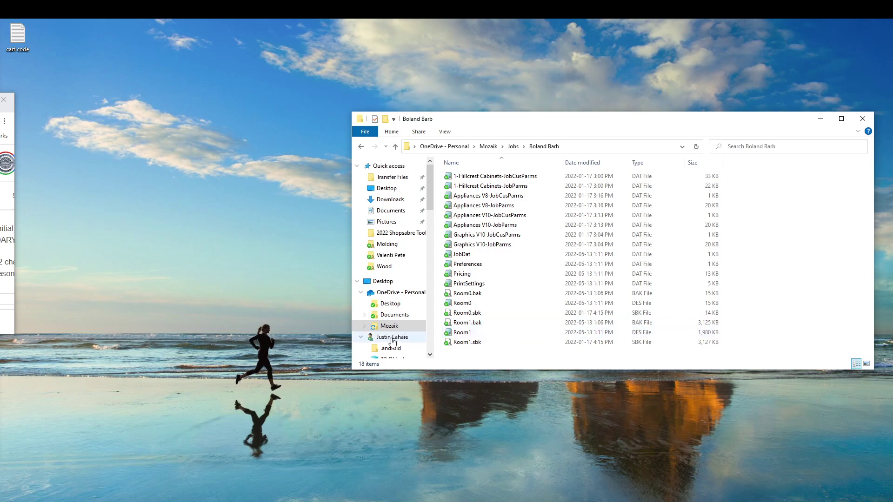
pyautogui.rightClick(471, 334)
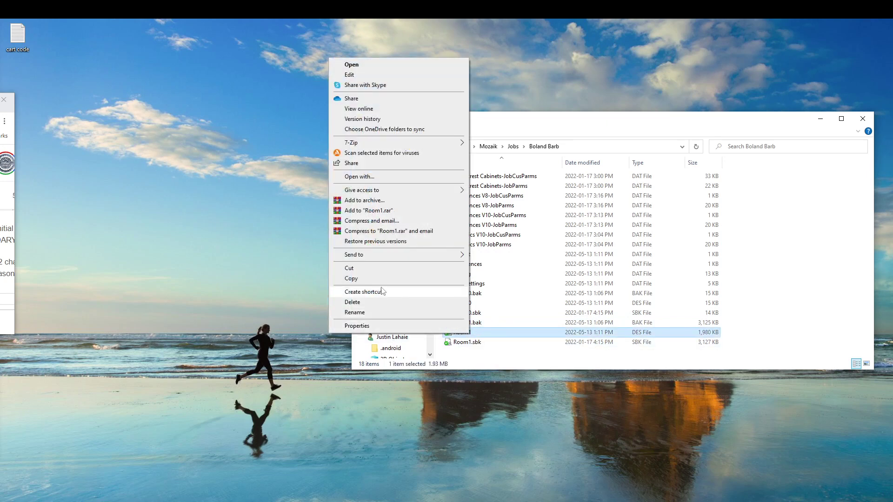
pyautogui.click(378, 272)
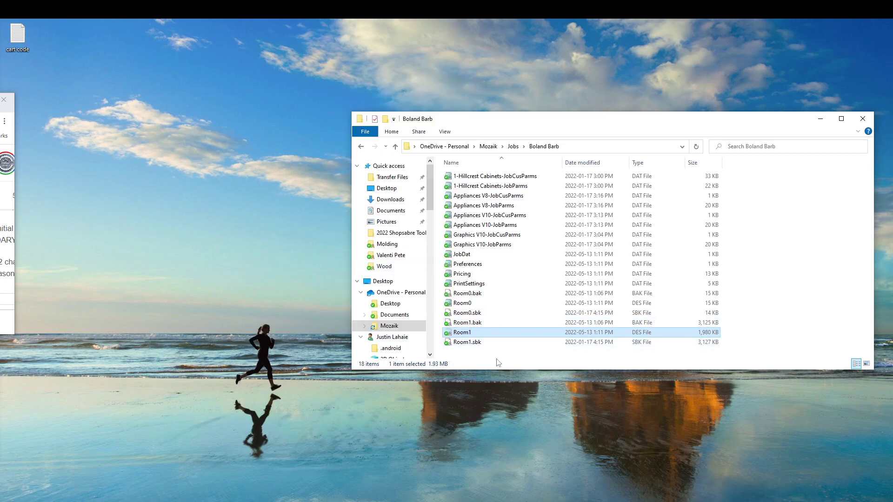
pyautogui.rightClick(460, 350)
pyautogui.moveTo(382, 329)
pyautogui.click(535, 328)
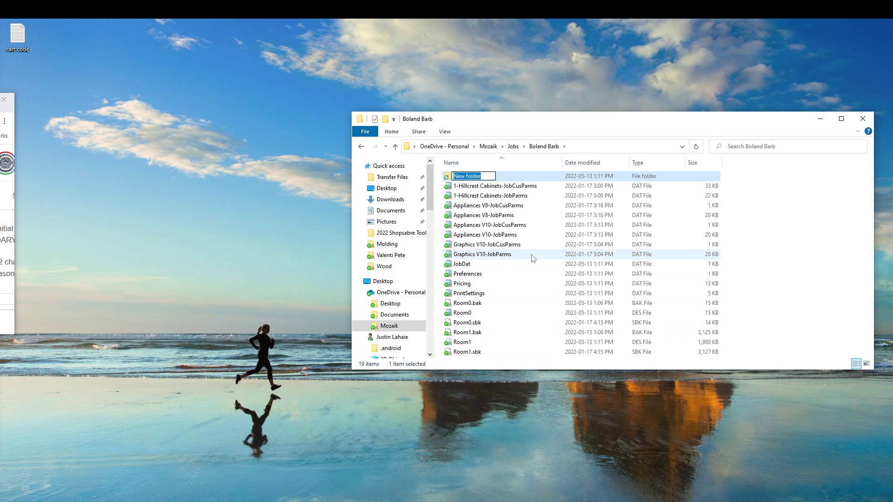
pyautogui.write('backup')
pyautogui.click(518, 180)
pyautogui.doubleClick(518, 180)
pyautogui.rightClick(517, 224)
pyautogui.click(459, 291)
pyautogui.click(544, 146)
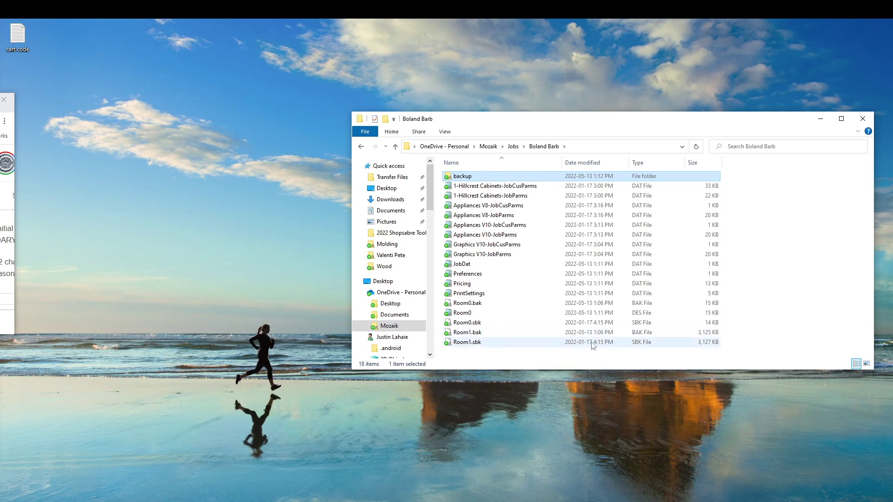
pyautogui.click(477, 335)
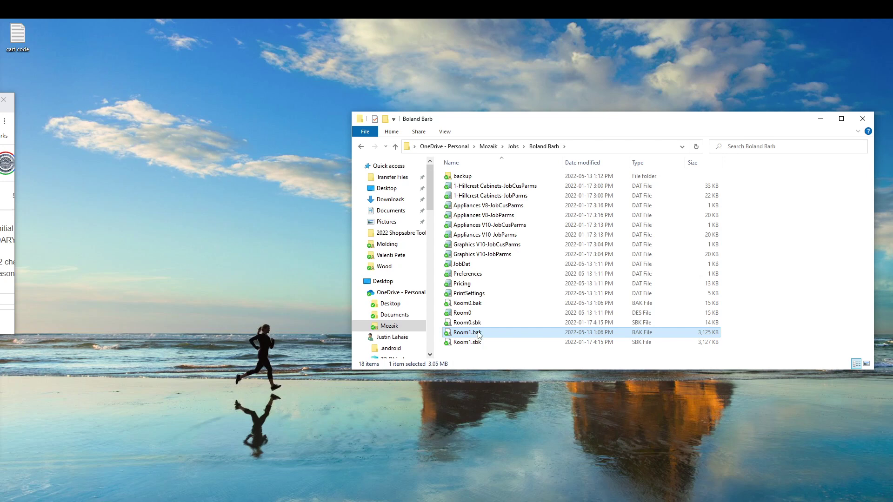
pyautogui.rightClick(479, 335)
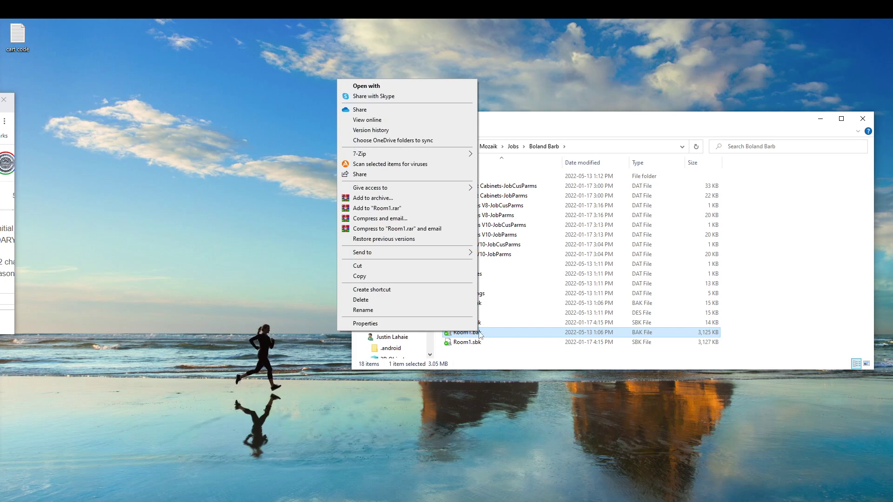
pyautogui.click(483, 335)
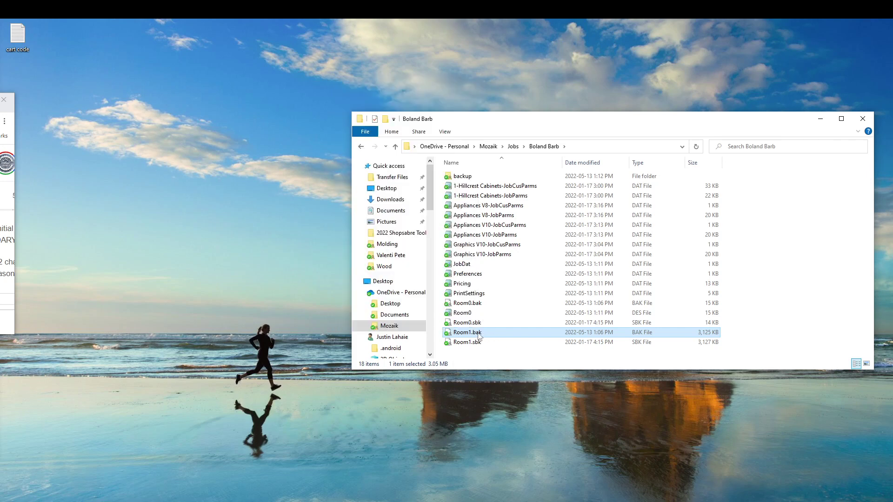
pyautogui.click(479, 333)
pyautogui.click(483, 334)
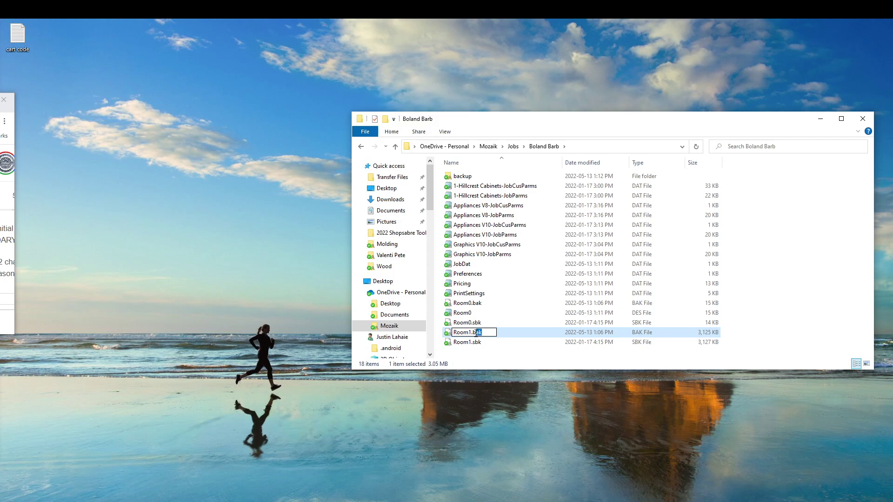
pyautogui.moveTo(477, 333); pyautogui.dragTo(472, 334)
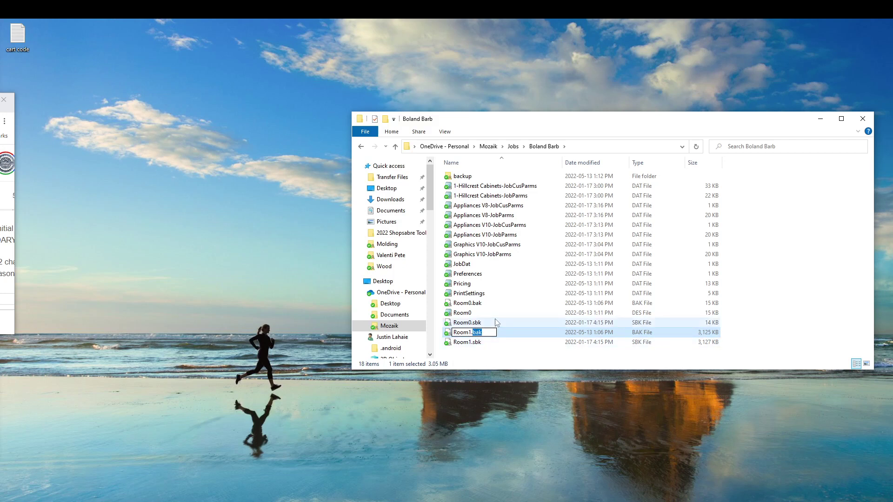
pyautogui.click(510, 338)
pyautogui.click(510, 333)
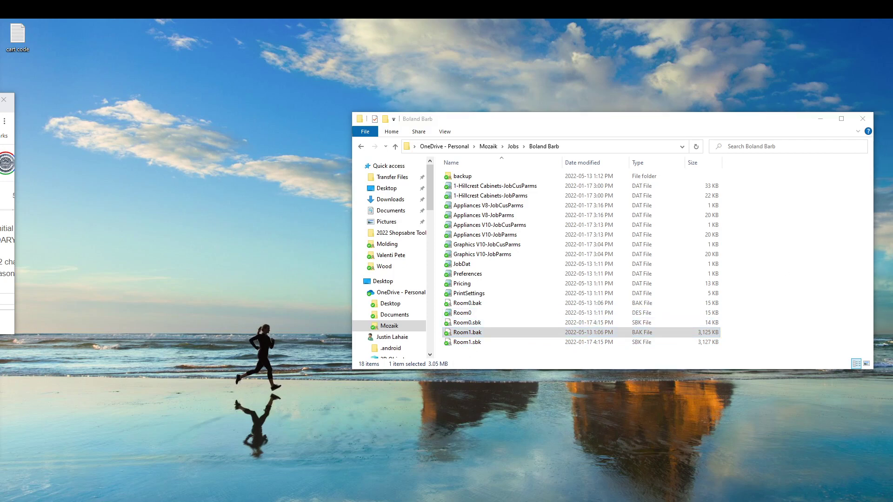
# Open Windows Settings, search 'folder', and launch File Explorer Options.
pyautogui.click(11, 500)
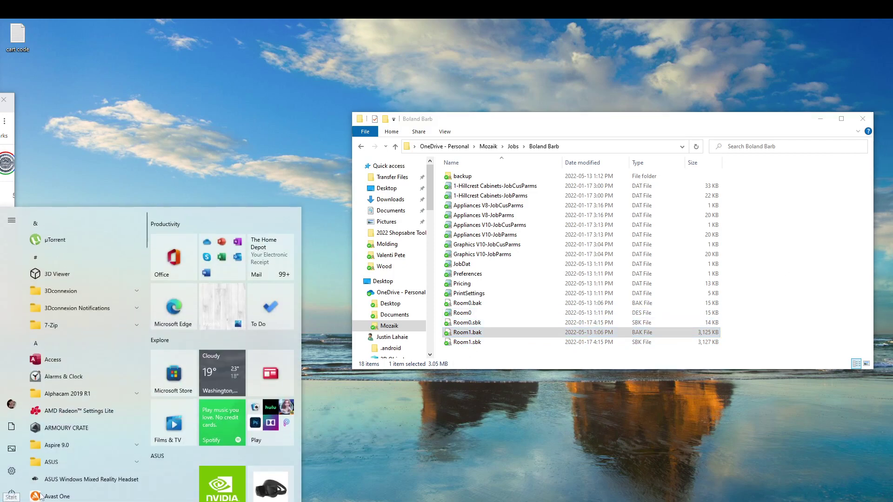
pyautogui.click(12, 471)
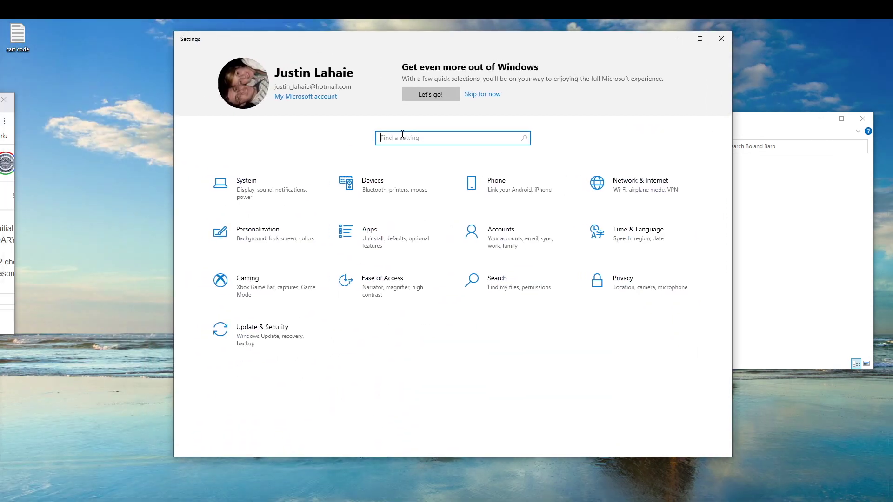
pyautogui.write('folder')
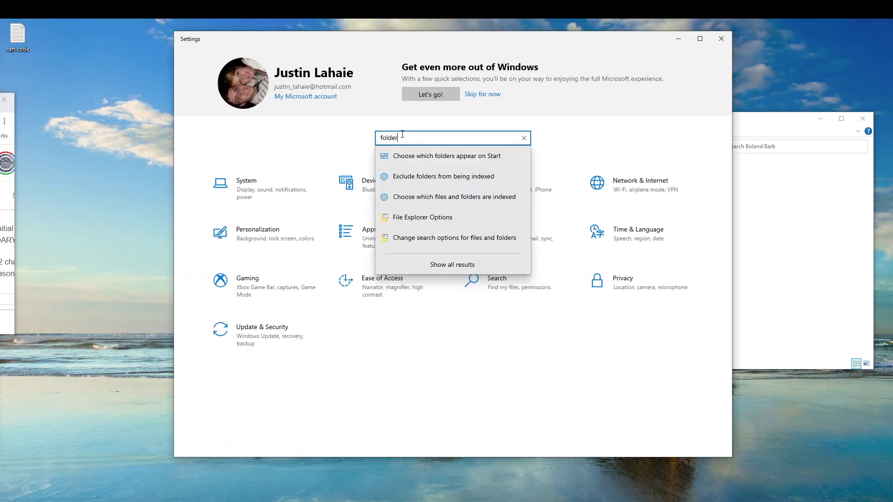
pyautogui.click(439, 220)
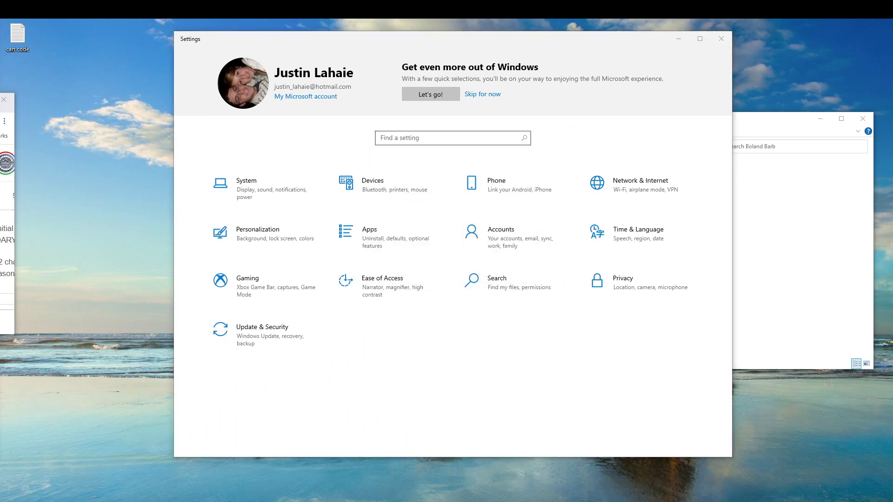
# On the View tab, uncheck 'Hide extensions for known file types'.
pyautogui.click(303, 132)
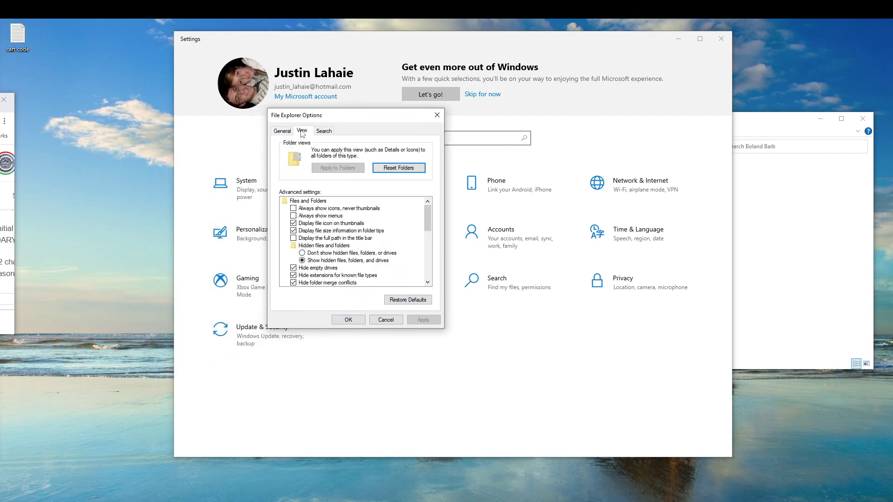
pyautogui.moveTo(286, 123); pyautogui.dragTo(394, 137)
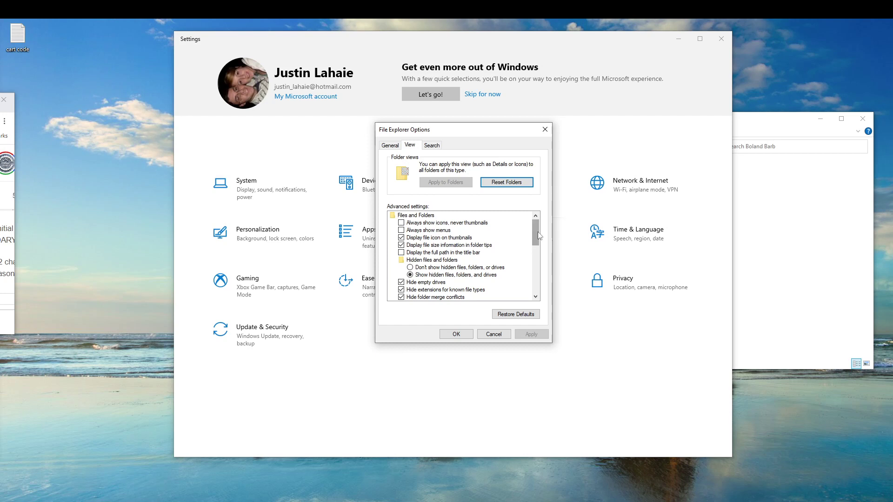
pyautogui.moveTo(535, 232); pyautogui.dragTo(534, 244)
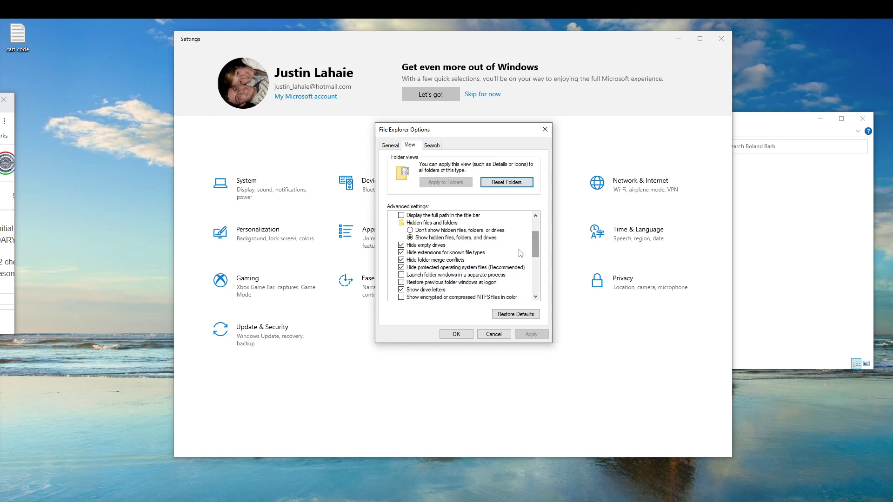
pyautogui.scroll(-4, 412, 283)
pyautogui.scroll(2, 411, 283)
pyautogui.scroll(1, 413, 255)
pyautogui.click(401, 252)
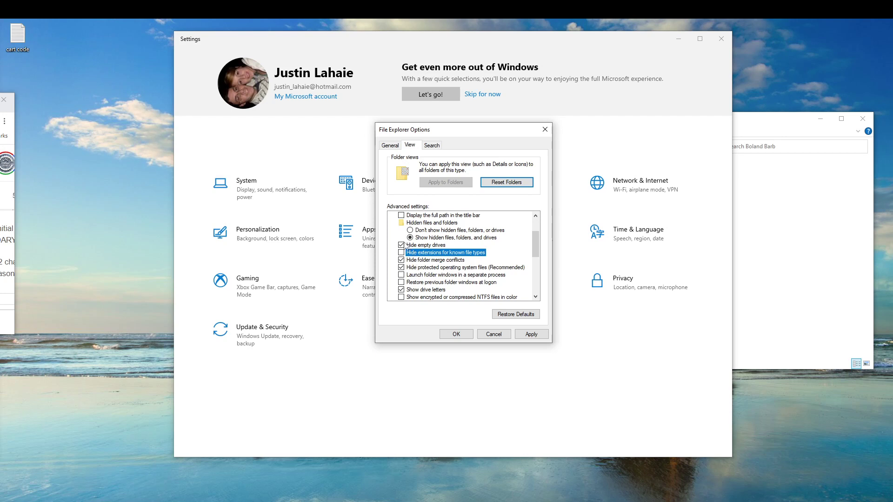
# Scroll through the remaining advanced file and folder settings in the View tab.
pyautogui.scroll(-3, 402, 276)
pyautogui.scroll(-1, 403, 279)
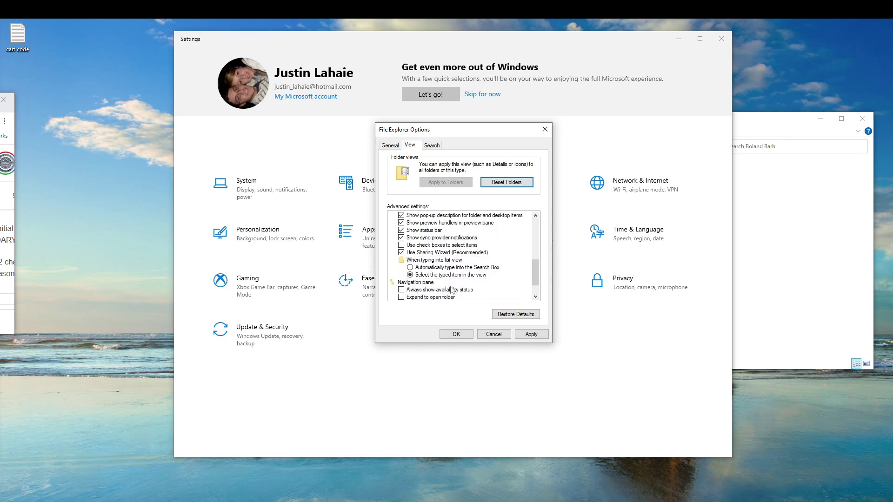
pyautogui.scroll(-1, 450, 294)
pyautogui.scroll(1, 416, 292)
pyautogui.scroll(1, 405, 243)
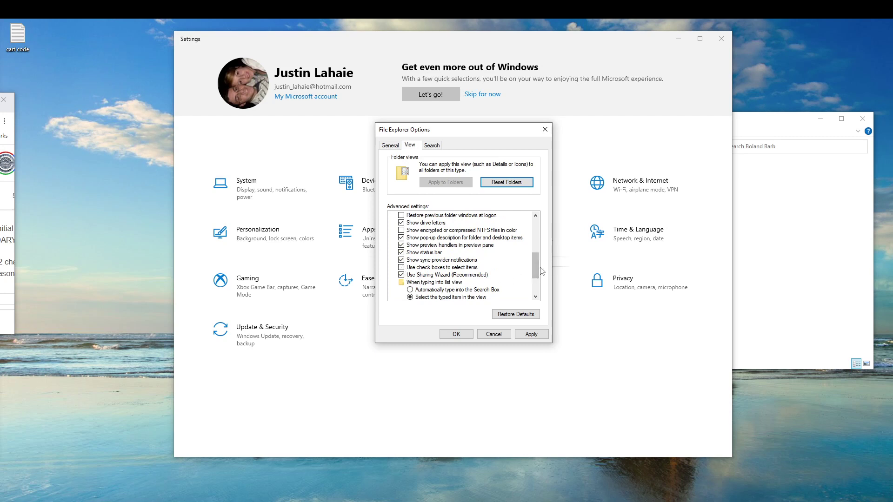
pyautogui.moveTo(535, 266); pyautogui.dragTo(534, 245)
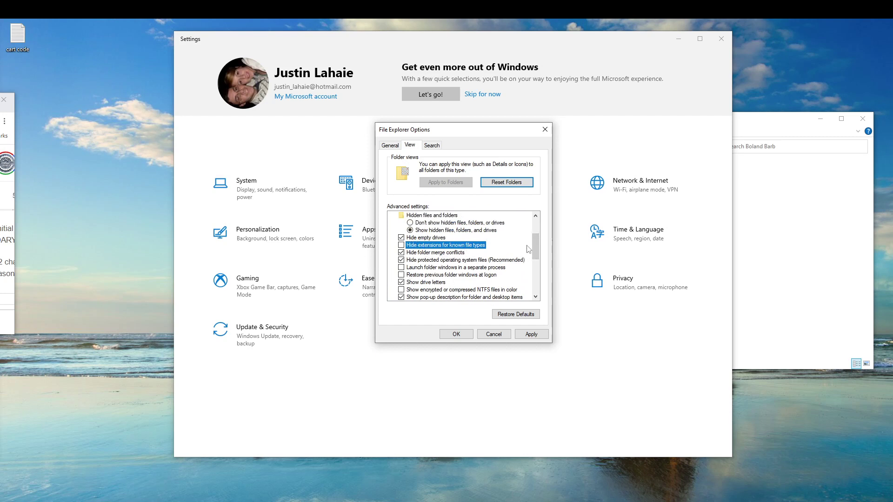
pyautogui.moveTo(534, 245); pyautogui.dragTo(537, 231)
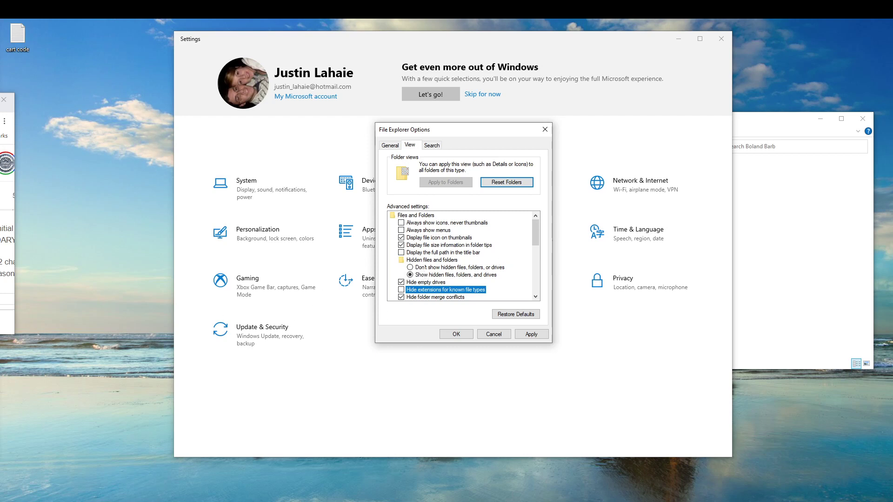
pyautogui.scroll(-1, 461, 256)
pyautogui.click(240, 416)
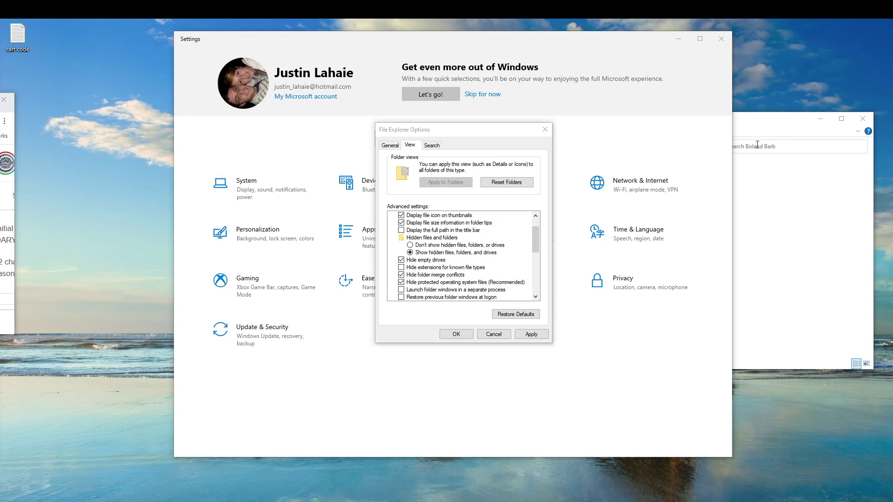
# Move the Boland Barb window aside, then apply the show-extensions change and close the dialog.
pyautogui.click(754, 131)
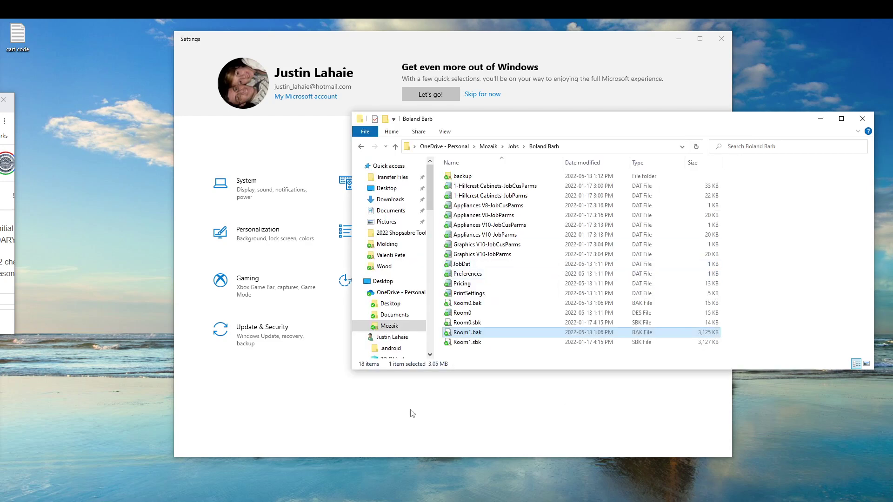
pyautogui.moveTo(503, 124); pyautogui.dragTo(575, 270)
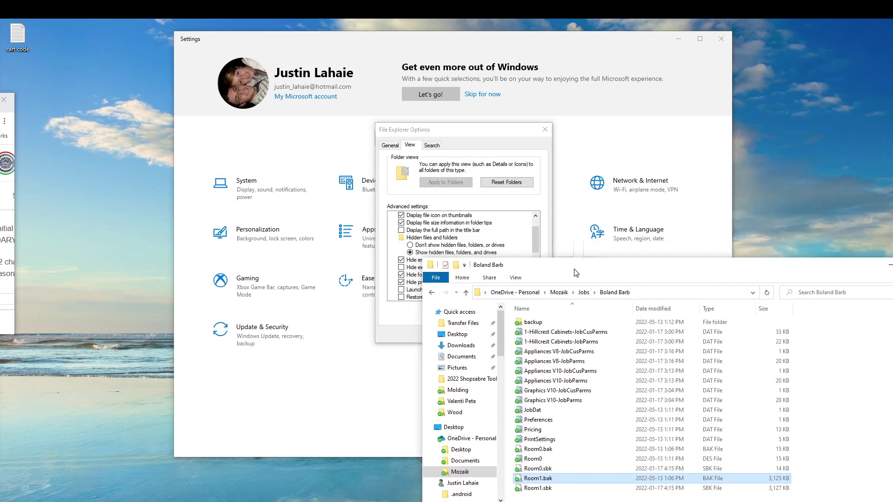
pyautogui.click(468, 139)
pyautogui.click(531, 331)
pyautogui.click(457, 331)
# Rename Room1.bak to Room1.des, accepting the extension-change warning.
pyautogui.moveTo(636, 266); pyautogui.dragTo(561, 92)
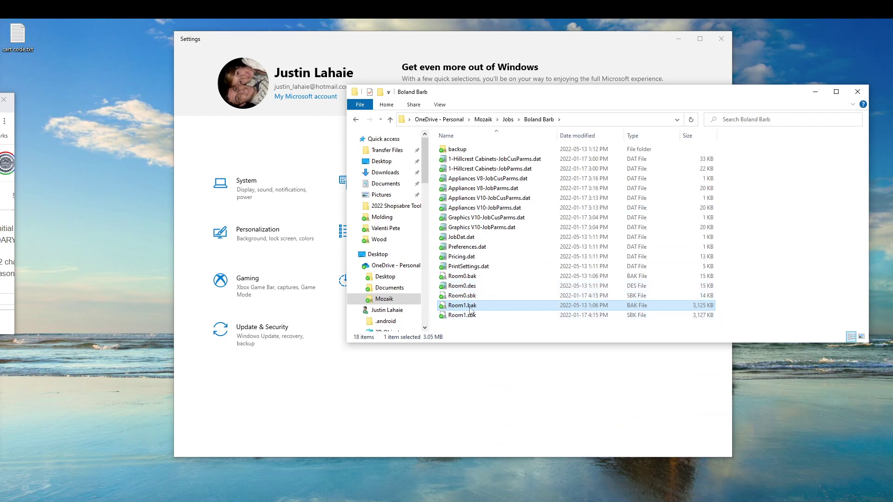
pyautogui.click(477, 307)
pyautogui.click(478, 306)
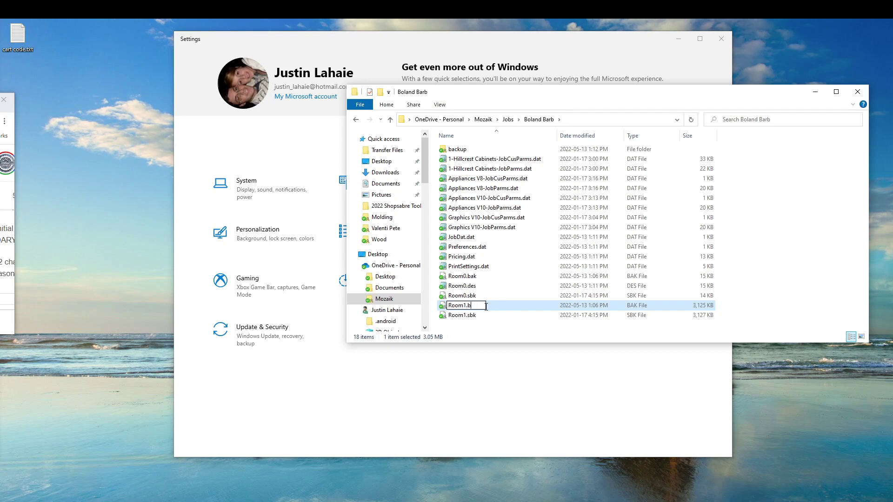
pyautogui.press('BackSpace')
pyautogui.write('des')
pyautogui.press('Return')
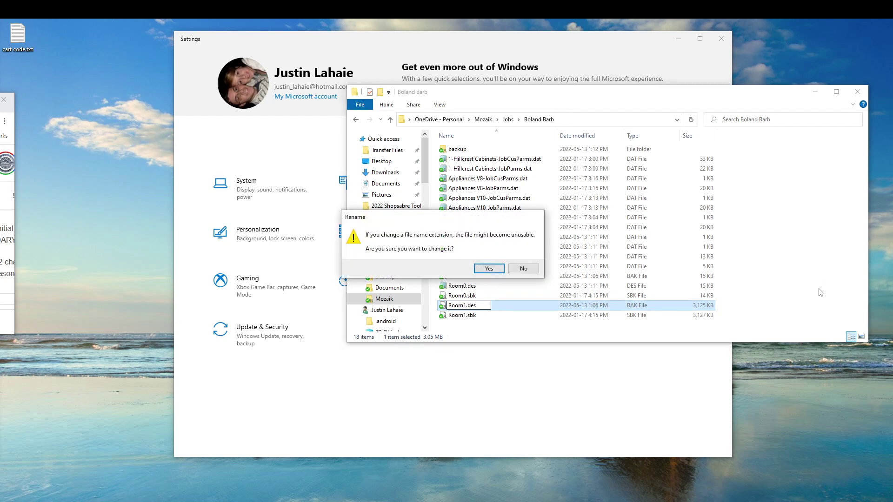
pyautogui.click(489, 269)
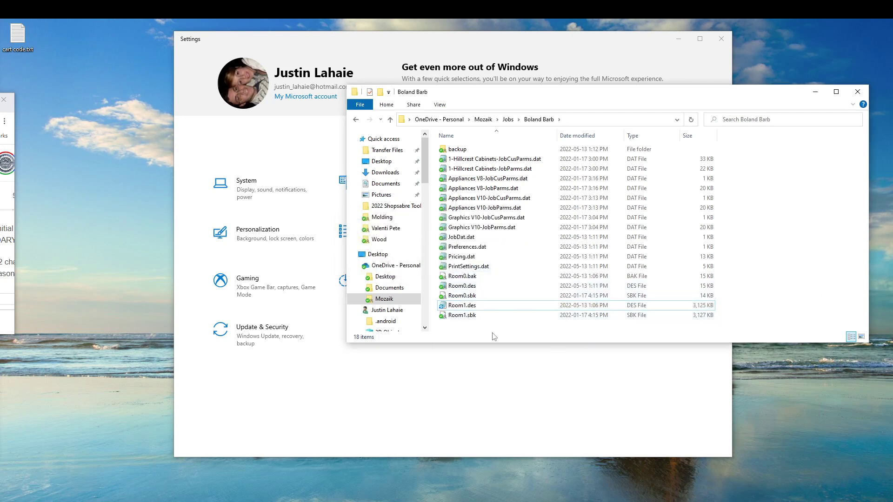
# Launch Mozaik and open the Boland Barb job from the Select Job list.
pyautogui.press('Return')
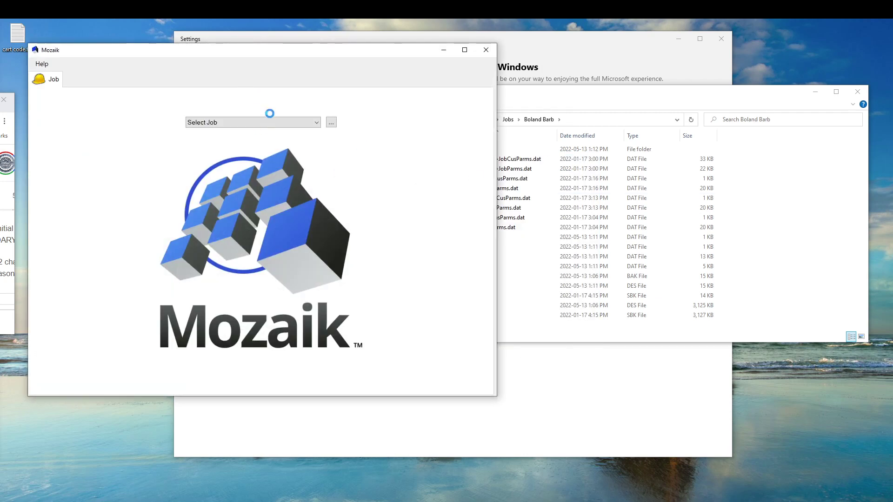
pyautogui.click(291, 123)
pyautogui.scroll(-6, 303, 243)
pyautogui.scroll(1, 261, 247)
pyautogui.click(243, 214)
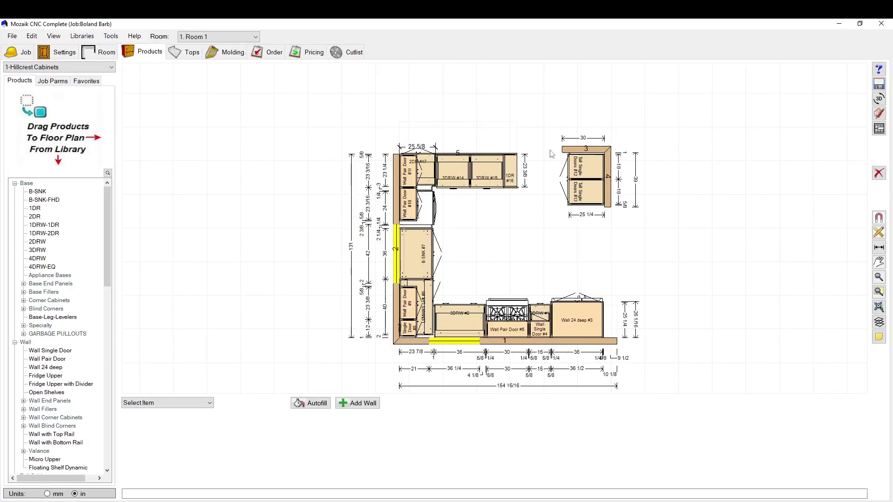
# Box-select the five restored upper cabinets on the top wall, then clear the selection.
pyautogui.moveTo(543, 128); pyautogui.dragTo(393, 200)
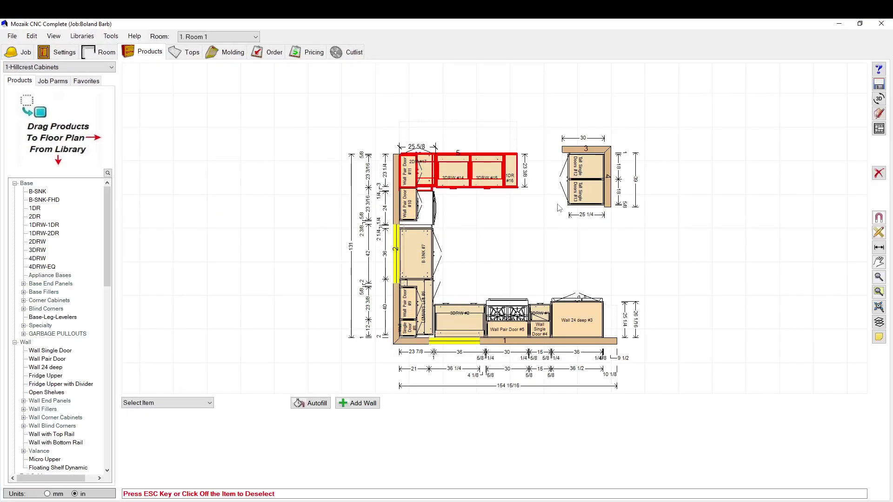
pyautogui.click(425, 111)
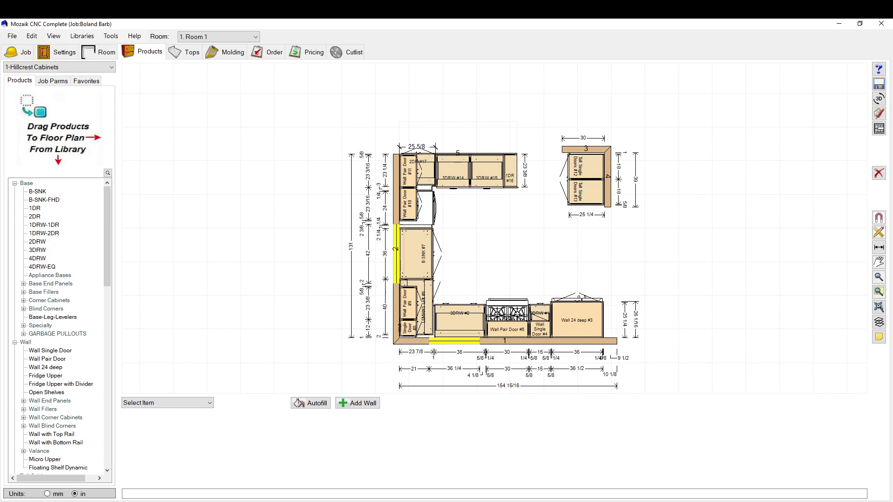
pyautogui.moveTo(283, 501)
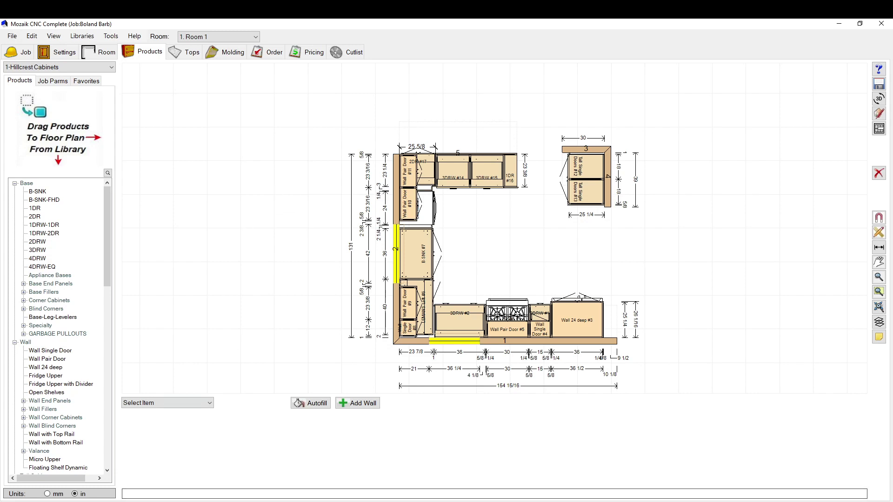
pyautogui.click(156, 501)
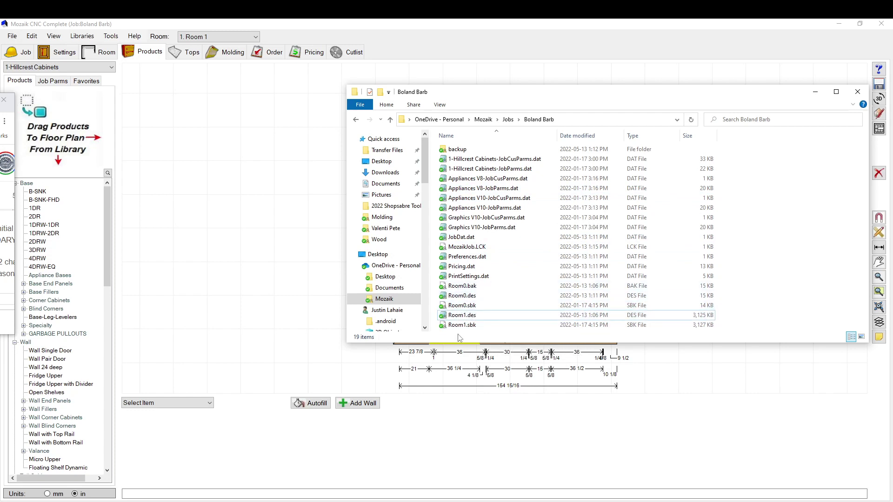
pyautogui.moveTo(576, 93); pyautogui.dragTo(377, 143)
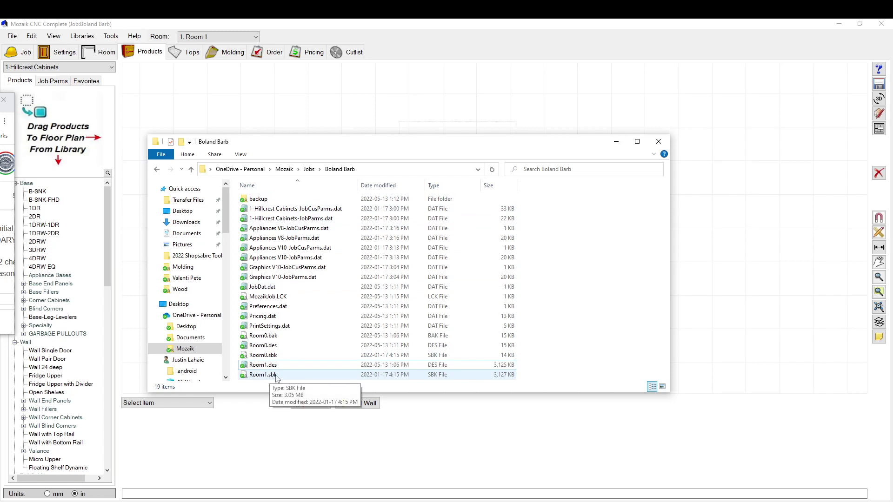
pyautogui.click(354, 375)
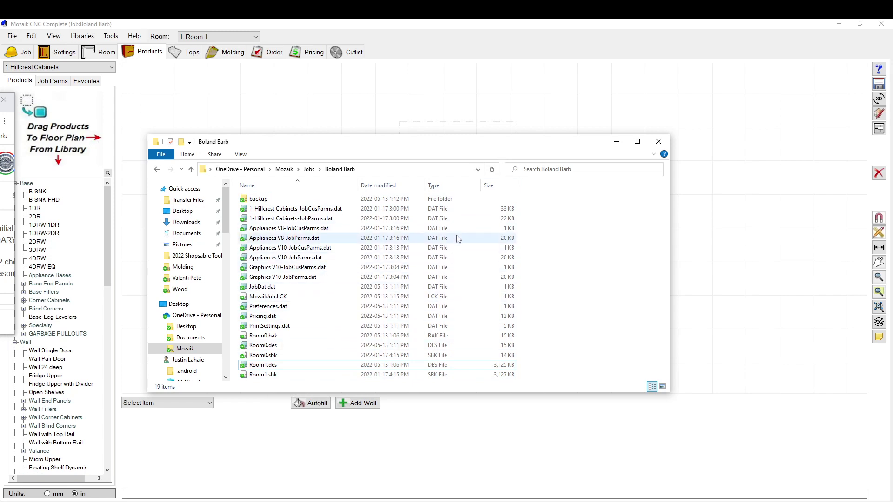
pyautogui.click(659, 142)
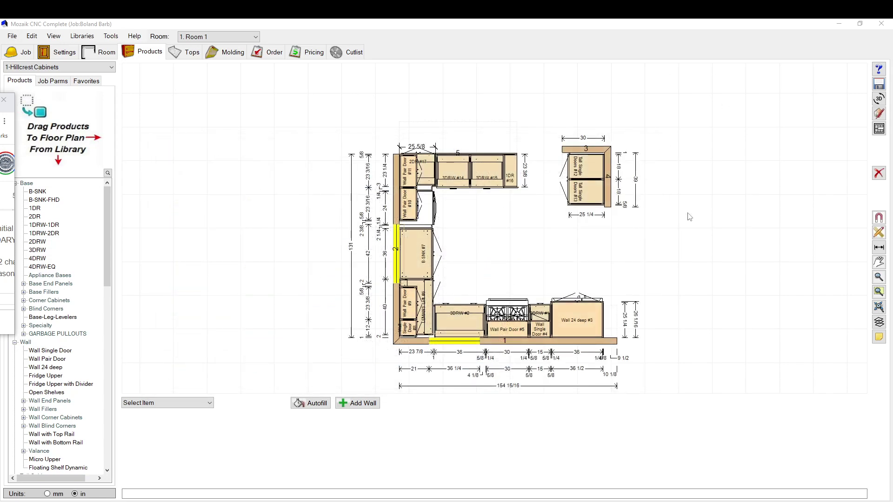